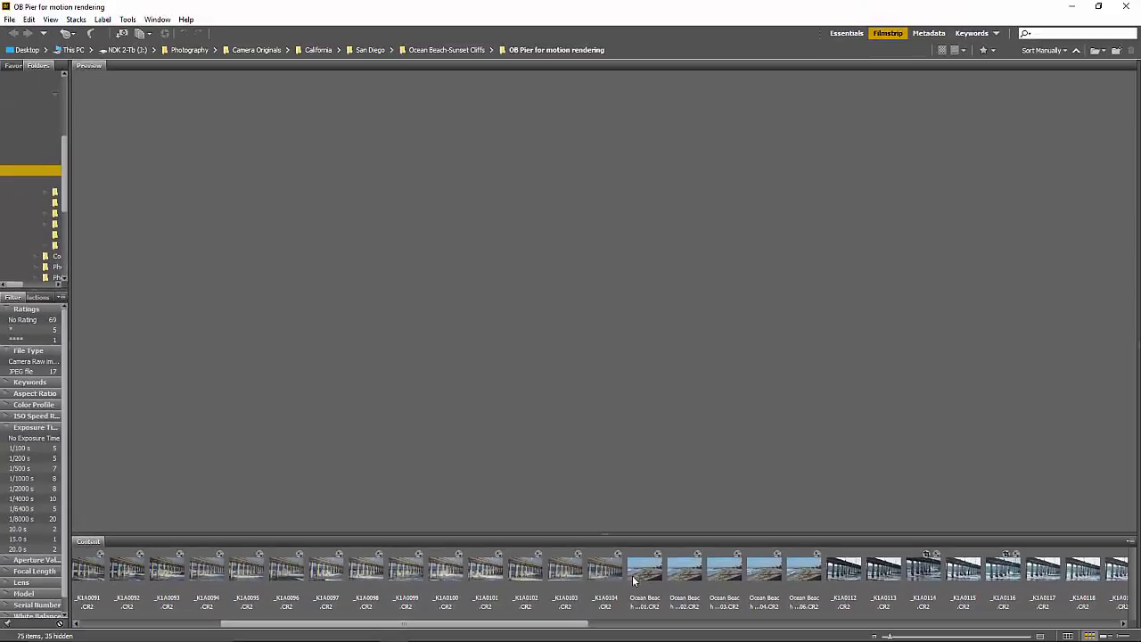
Preview Ocean Beach exposures 001 through 004 and 006 in Bridge, then step back to 001.
{"action": "left_click", "coordinate": [643, 581]}
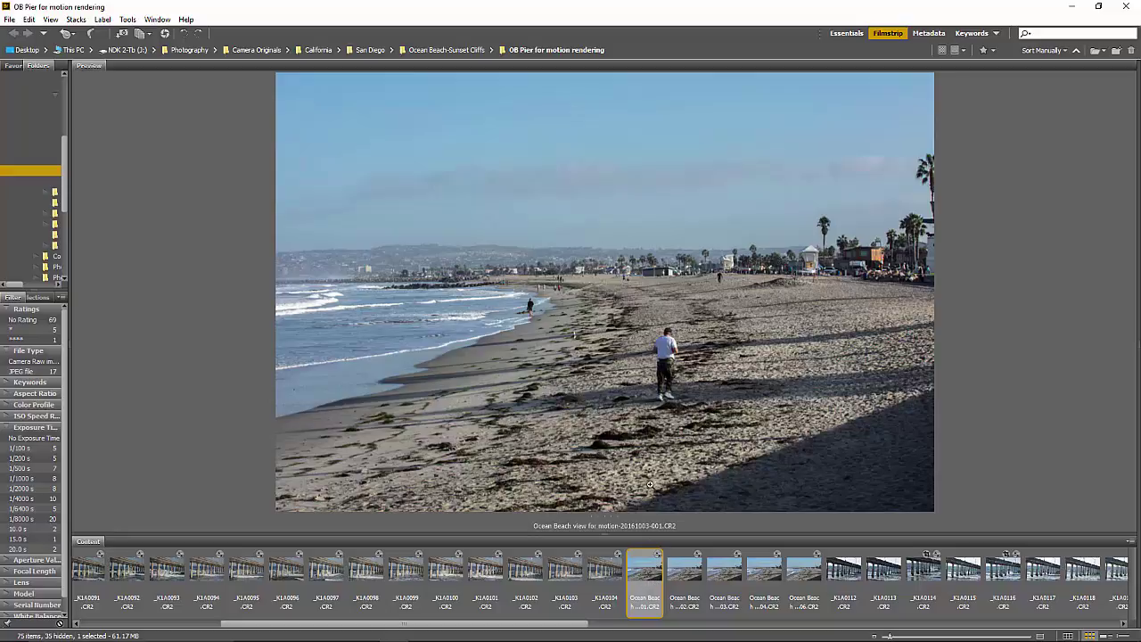
{"action": "left_click", "coordinate": [683, 578]}
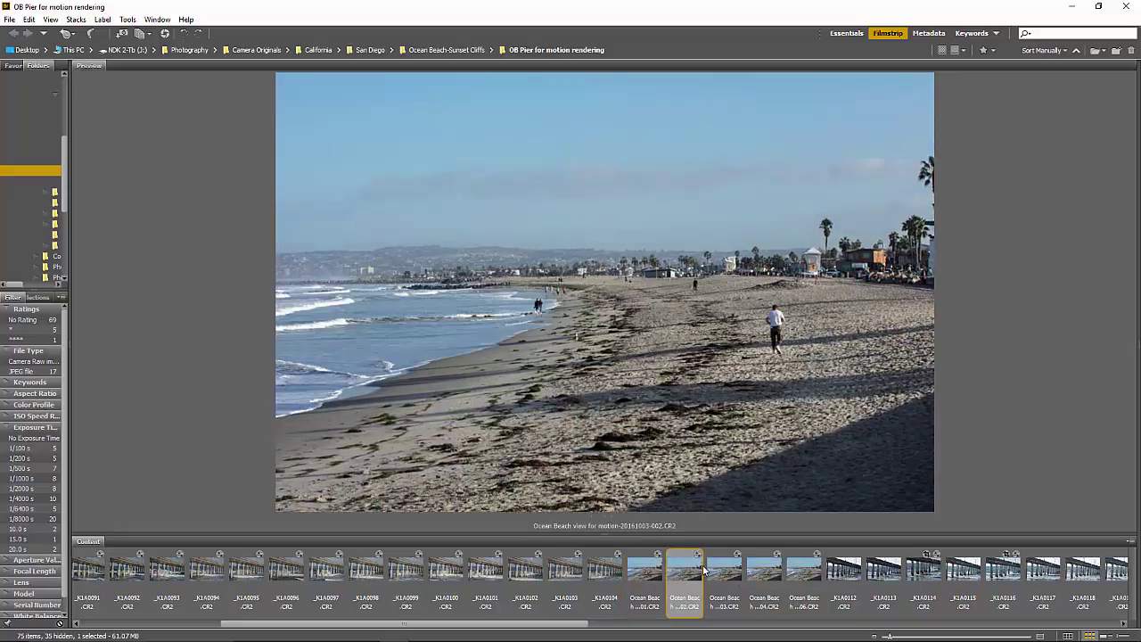
{"action": "left_click", "coordinate": [720, 569]}
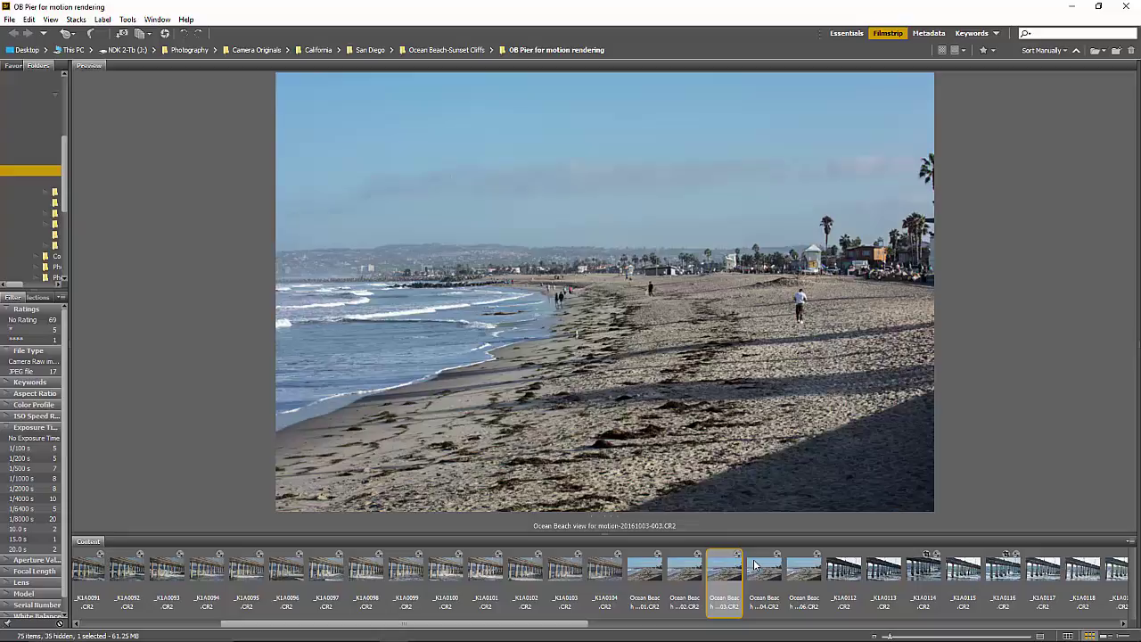
{"action": "left_click", "coordinate": [758, 567]}
{"action": "left_click", "coordinate": [806, 575]}
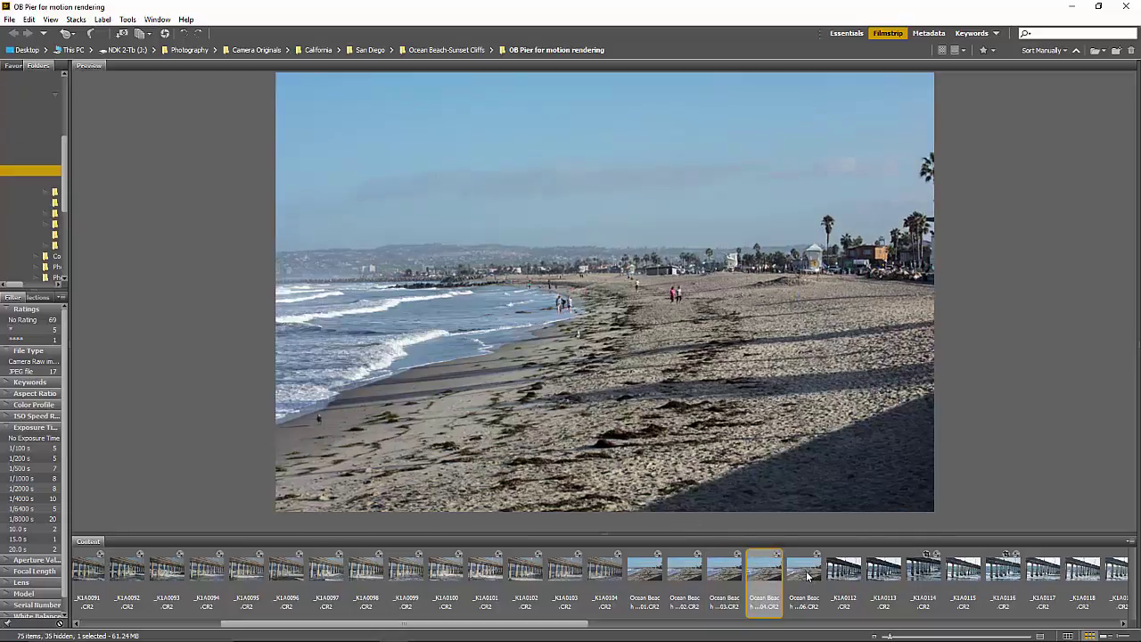
{"action": "left_click", "coordinate": [767, 575]}
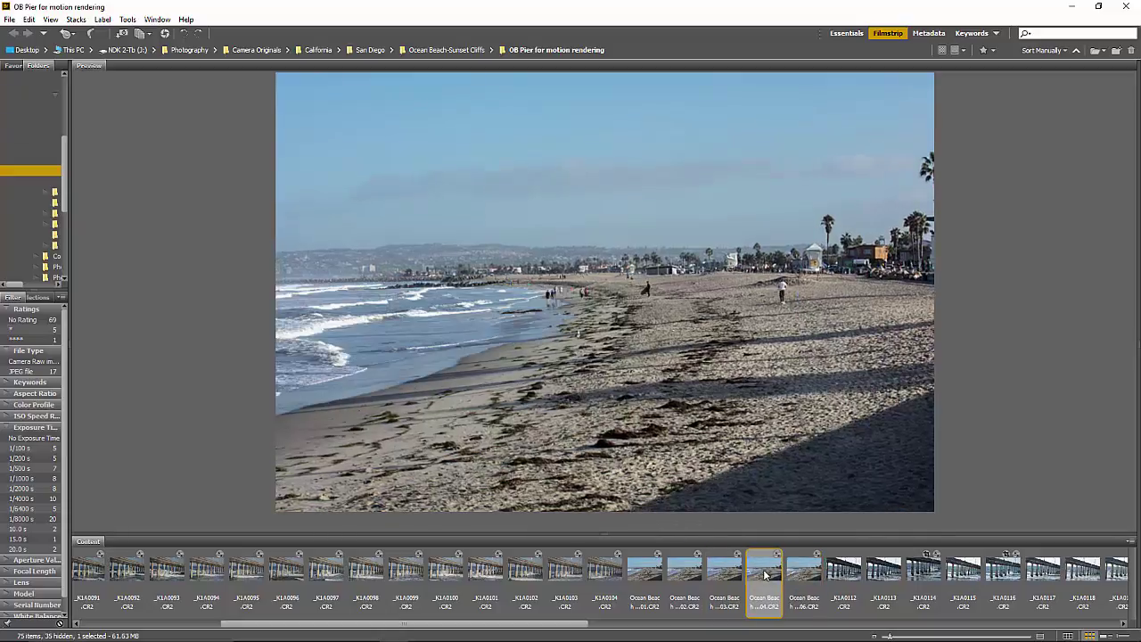
{"action": "left_click", "coordinate": [718, 574]}
{"action": "left_click", "coordinate": [684, 575]}
{"action": "left_click", "coordinate": [642, 574]}
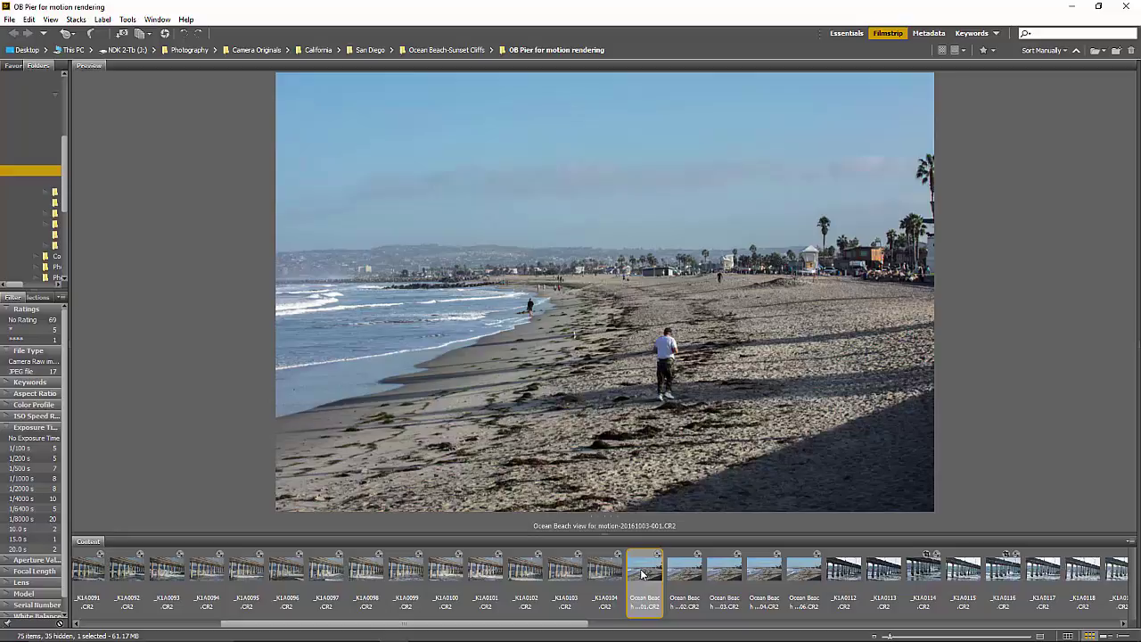
Select all five Ocean Beach exposures and load them into Photoshop as layers via Tools > Photoshop.
{"action": "left_click", "coordinate": [814, 569], "text": "shift"}
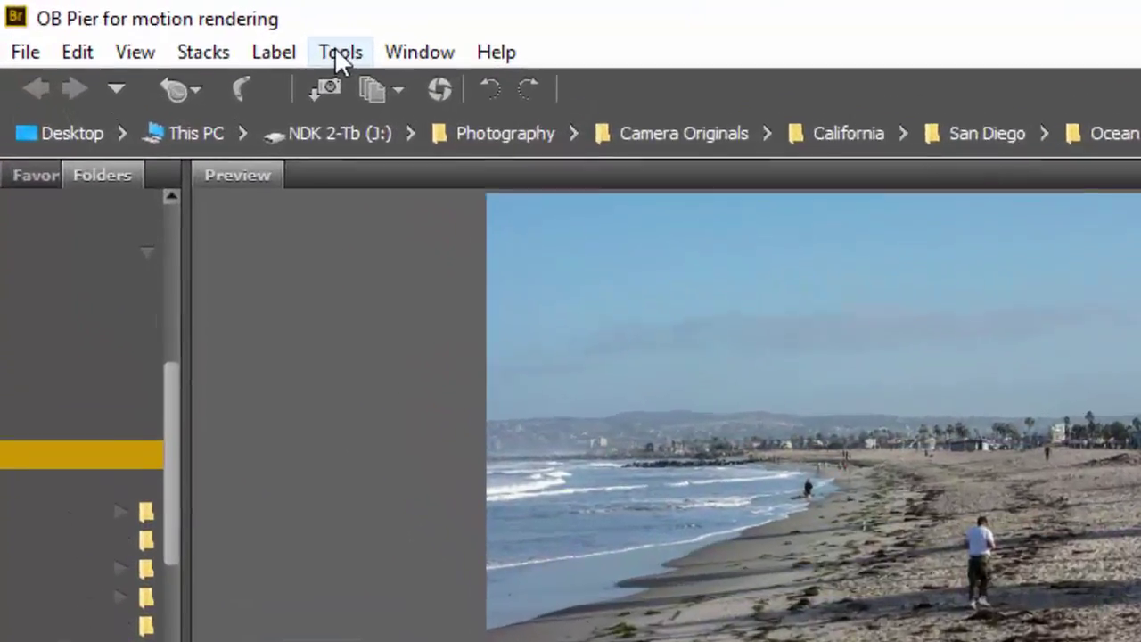
{"action": "left_click", "coordinate": [126, 20]}
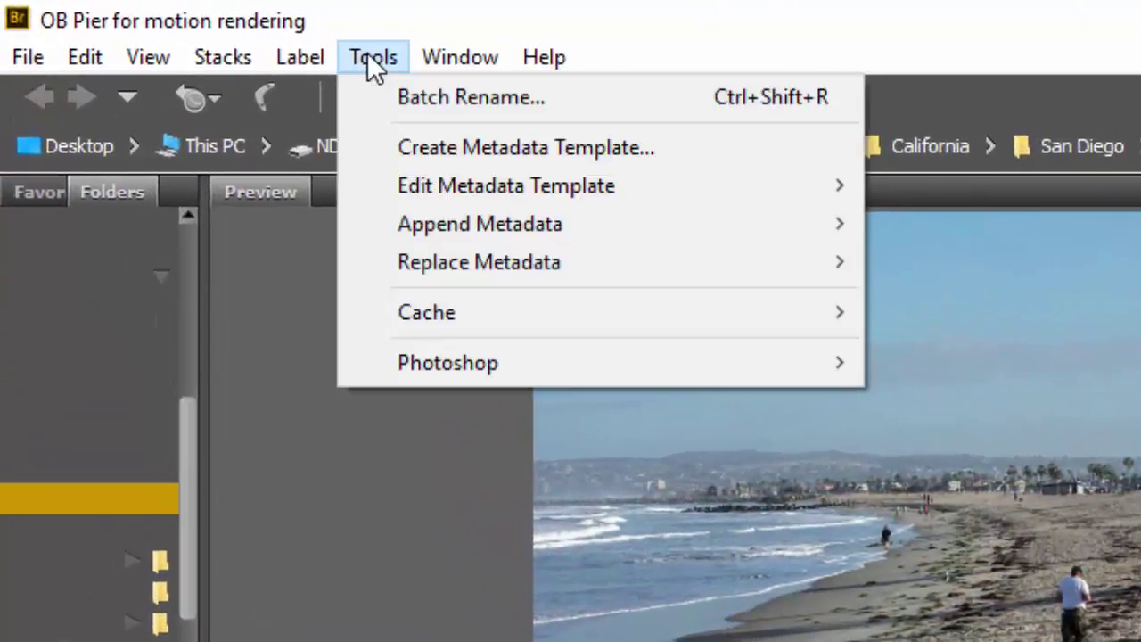
{"action": "mouse_move", "coordinate": [408, 363]}
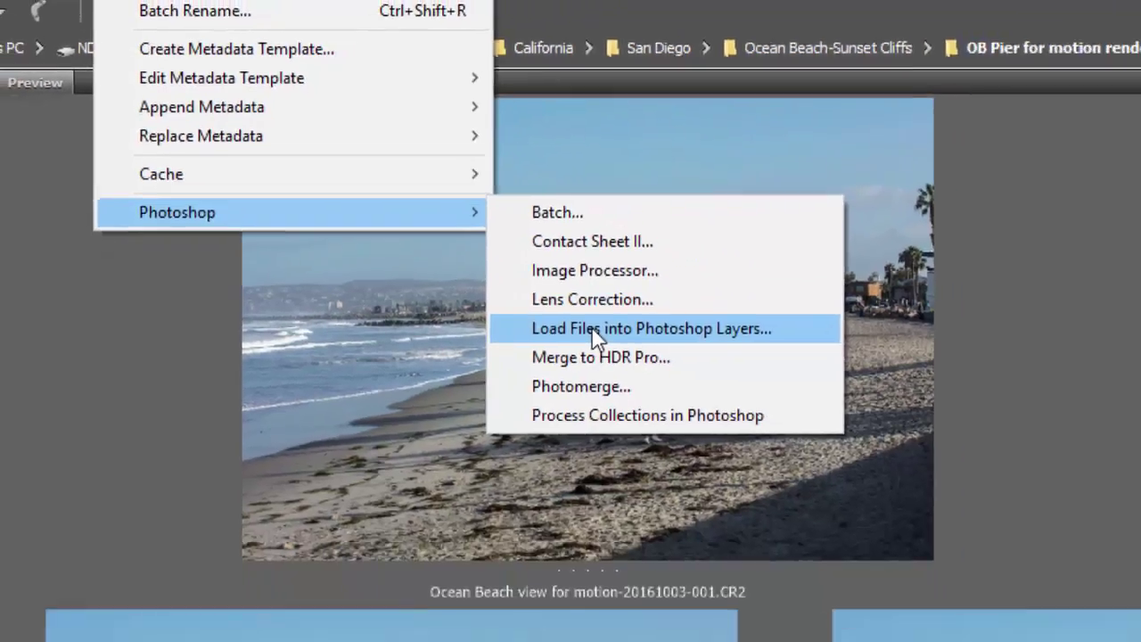
{"action": "left_click", "coordinate": [737, 414]}
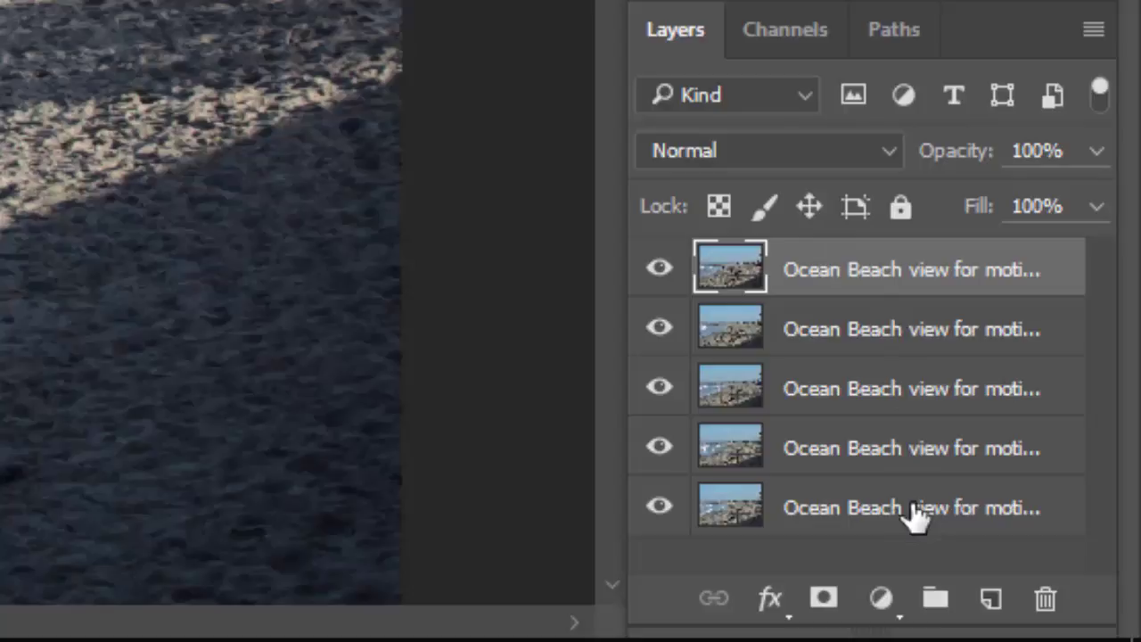
Select all five Ocean Beach exposure layers together in the Layers panel.
{"action": "left_click", "coordinate": [926, 529], "text": "shift"}
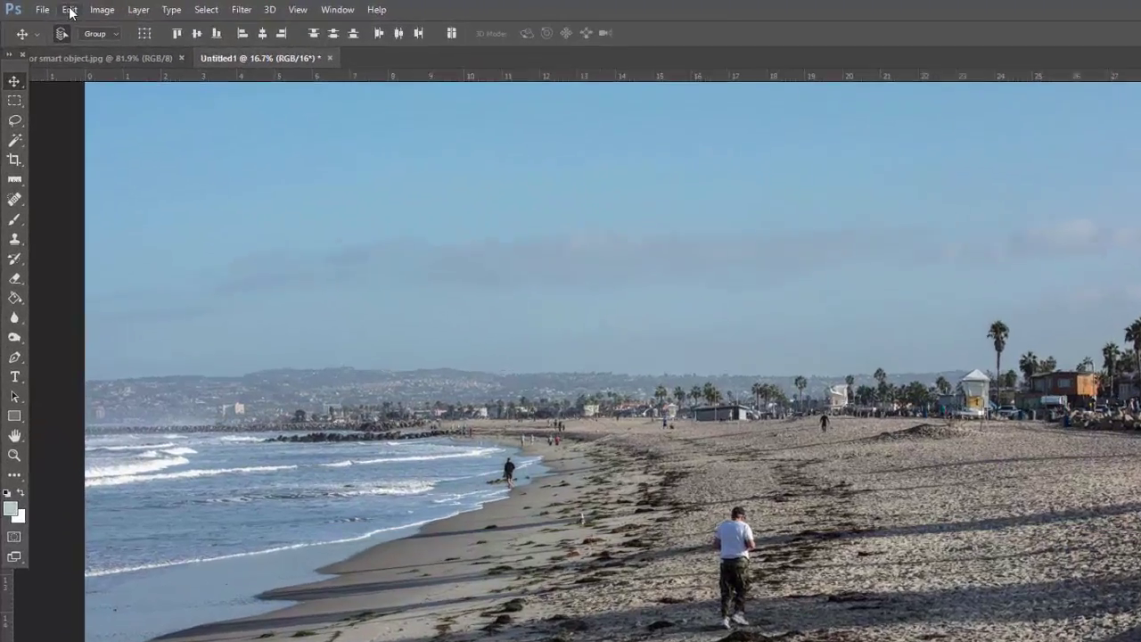
Auto-align the five selected exposure layers using Auto projection.
{"action": "left_click", "coordinate": [70, 10]}
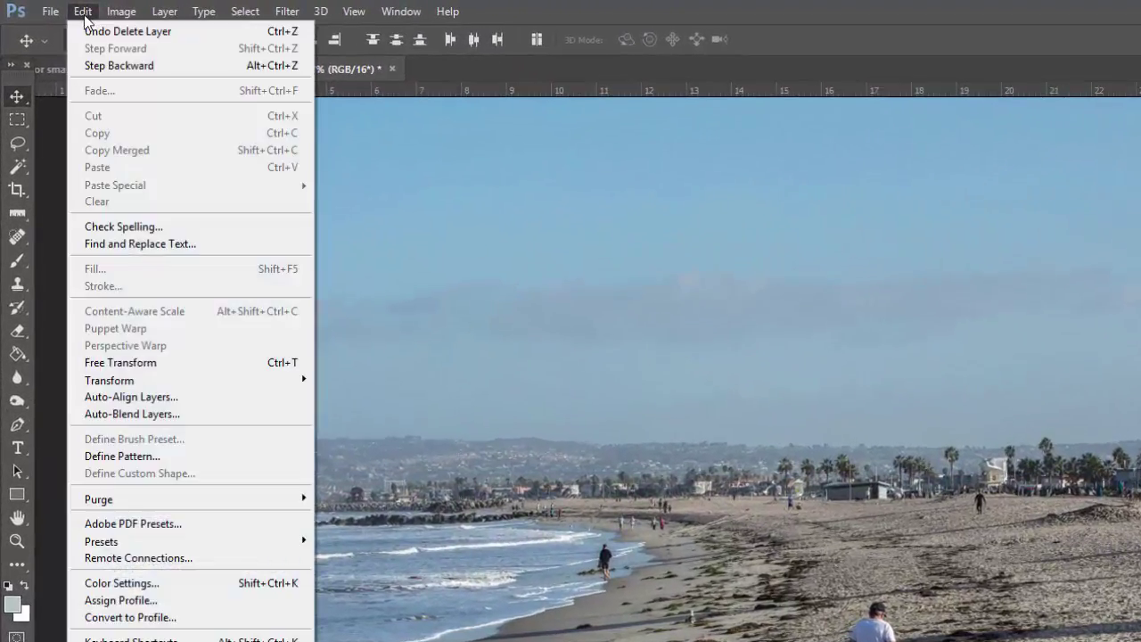
{"action": "left_click", "coordinate": [105, 401]}
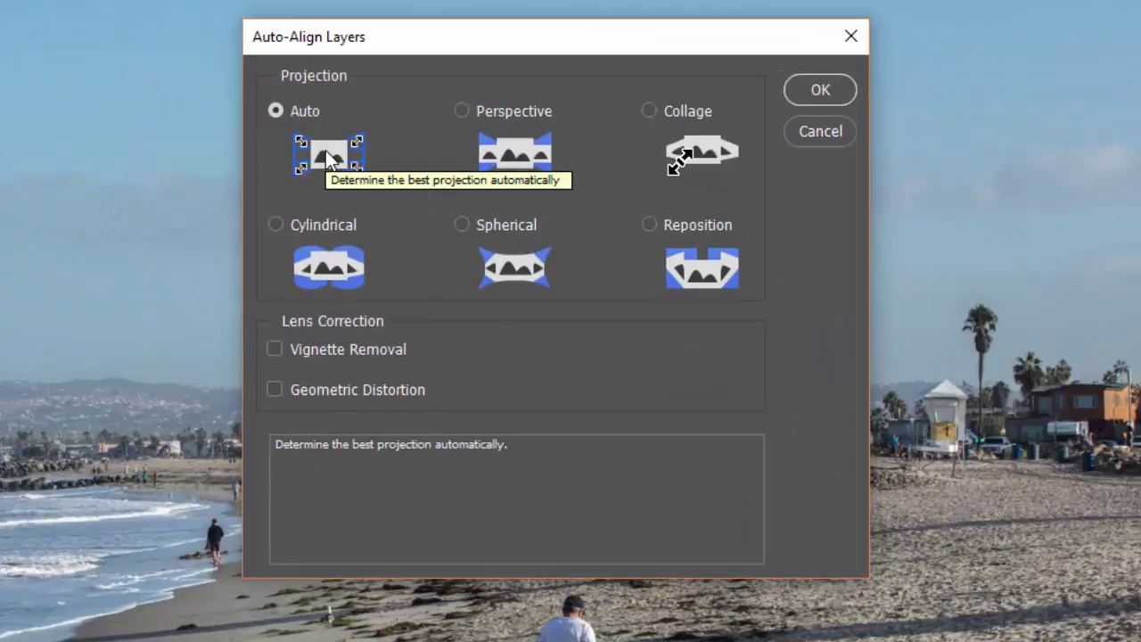
{"action": "left_click", "coordinate": [820, 93]}
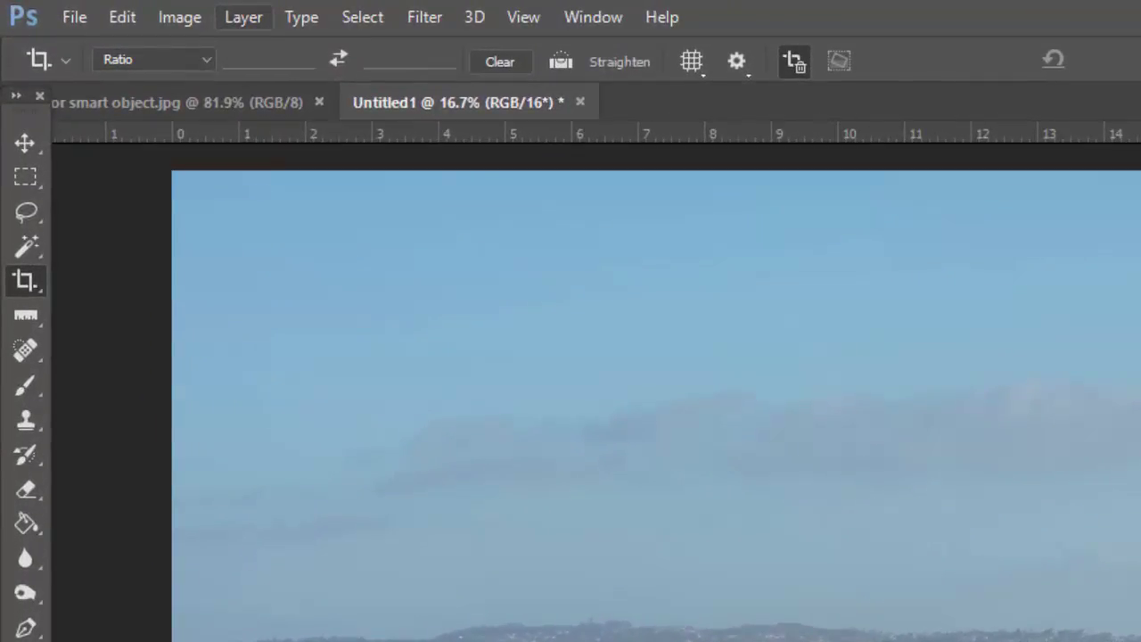
Convert the five aligned layers into one smart object from Layer > Smart Objects.
{"action": "left_click", "coordinate": [243, 17]}
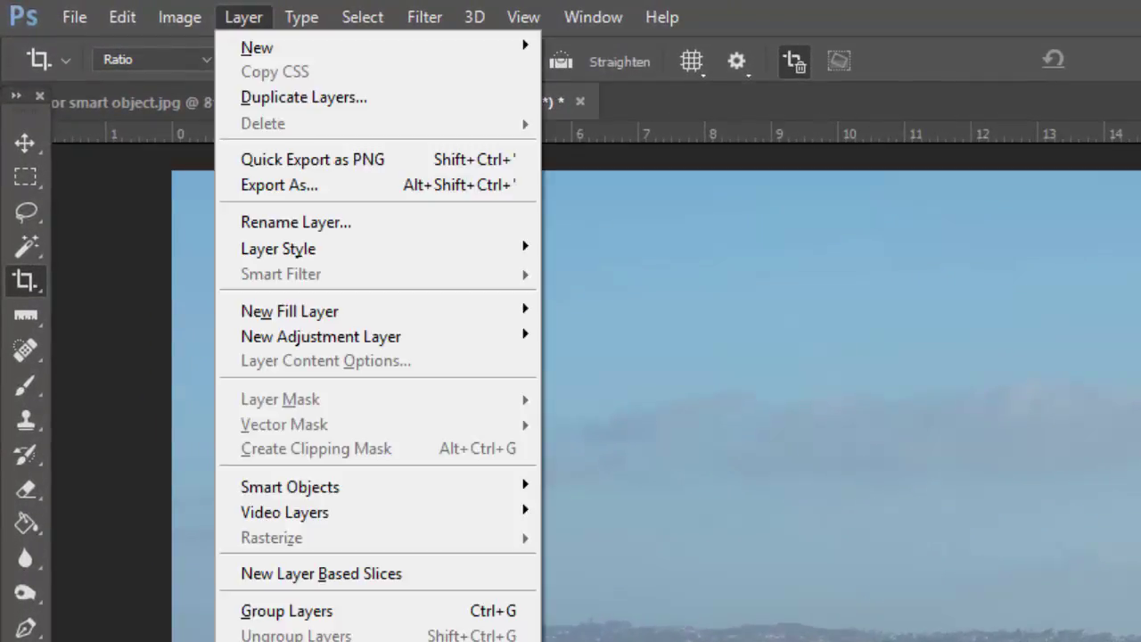
{"action": "key", "text": "Down"}
{"action": "key", "text": "Down"}
{"action": "key", "text": "Down"}
{"action": "key", "text": "Down"}
{"action": "key", "text": "Down"}
{"action": "key", "text": "Down"}
{"action": "key", "text": "Down"}
{"action": "key", "text": "Down"}
{"action": "key", "text": "Down"}
{"action": "key", "text": "Down"}
{"action": "key", "text": "Down"}
{"action": "key", "text": "Down"}
{"action": "key", "text": "Down"}
{"action": "key", "text": "Down"}
{"action": "key", "text": "Down"}
{"action": "key", "text": "Down"}
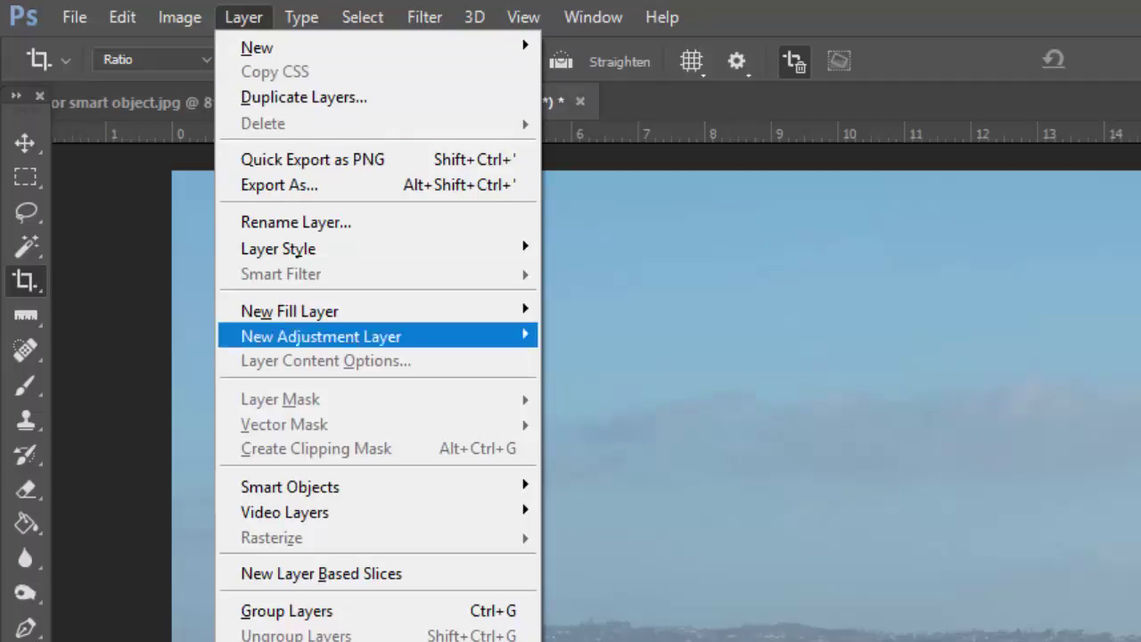
{"action": "key", "text": "Right"}
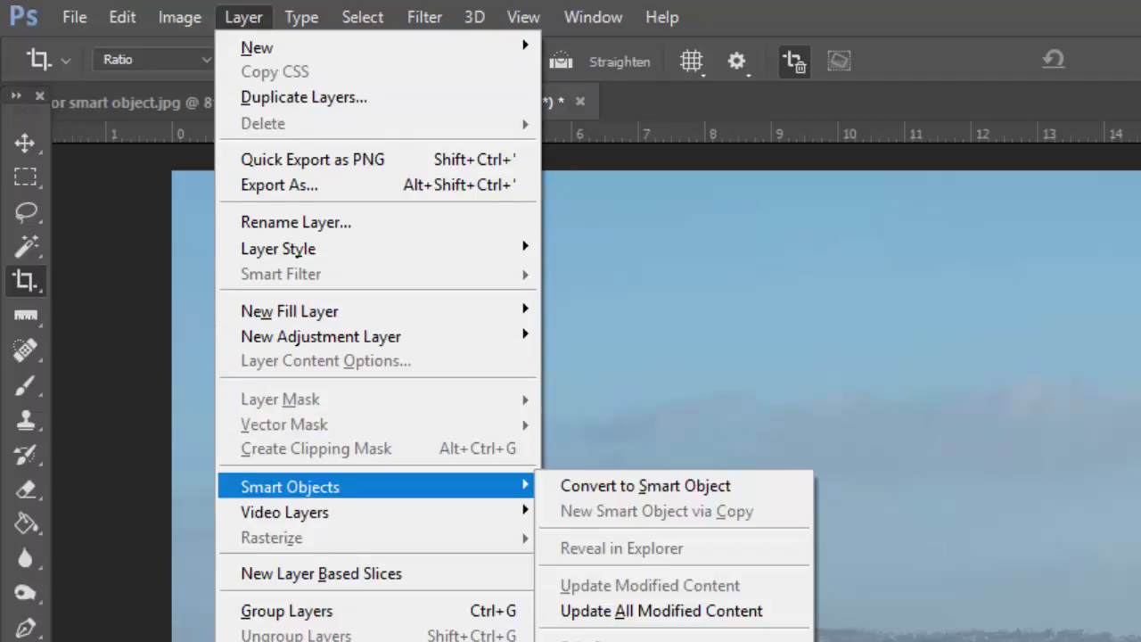
{"action": "key", "text": "Down"}
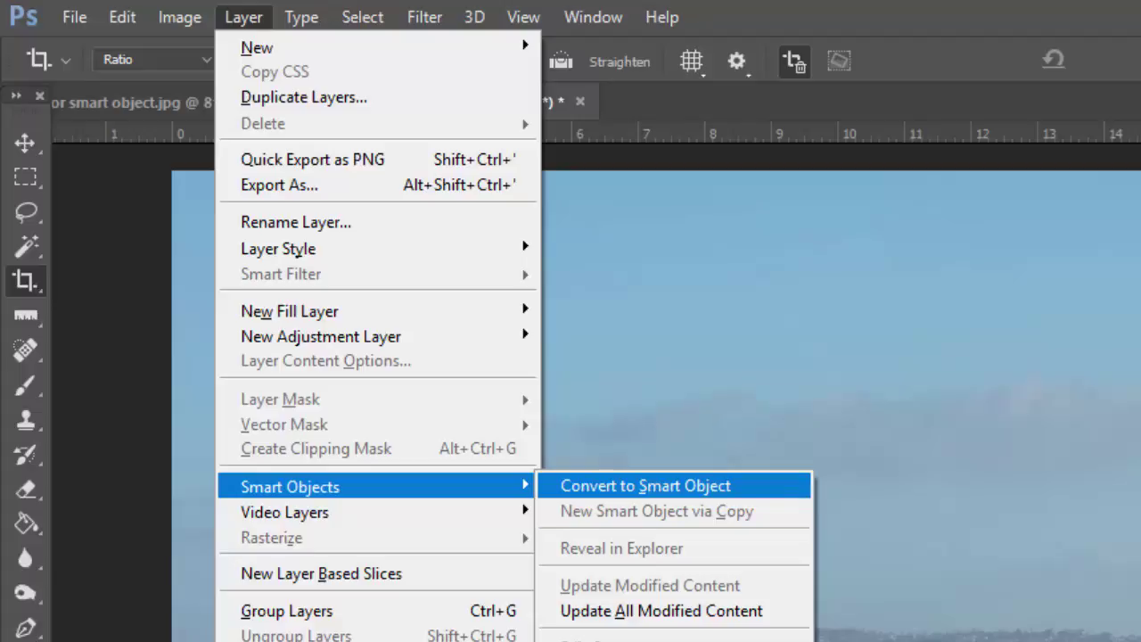
{"action": "key", "text": "Return"}
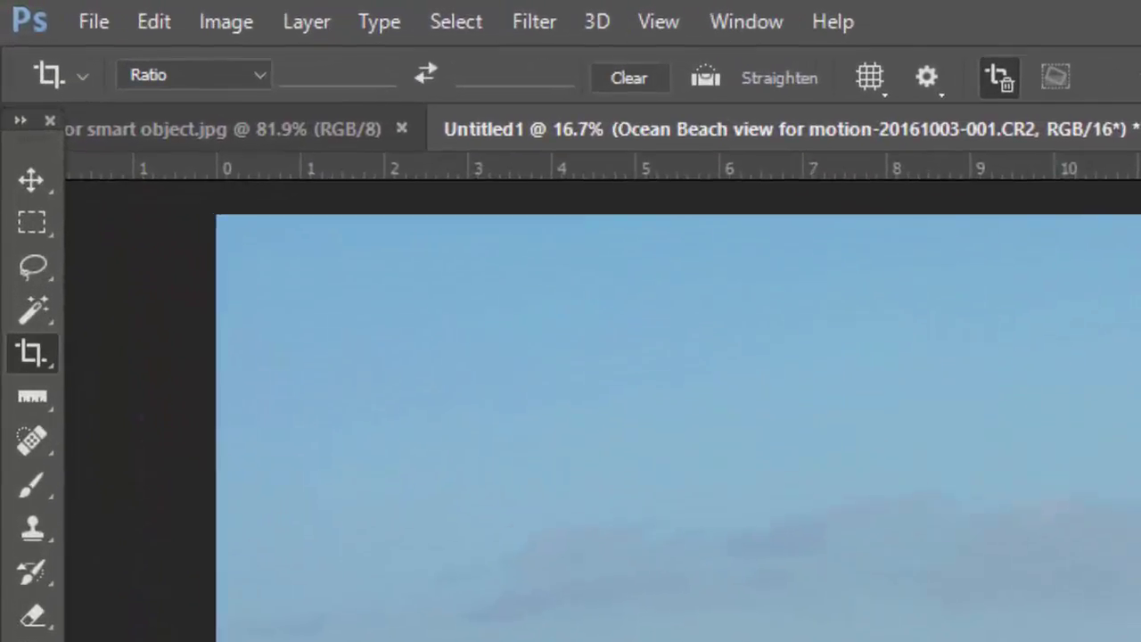
Apply the Median stack mode to the smart object from Layer > Smart Objects > Stack Mode.
{"action": "left_click", "coordinate": [313, 21]}
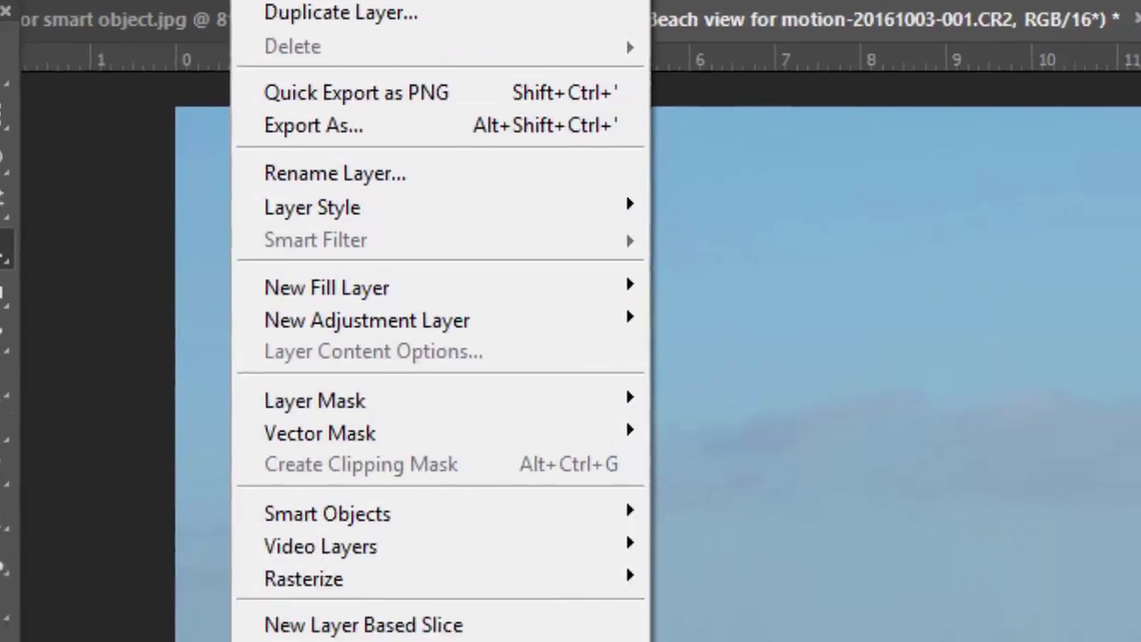
{"action": "mouse_move", "coordinate": [401, 625]}
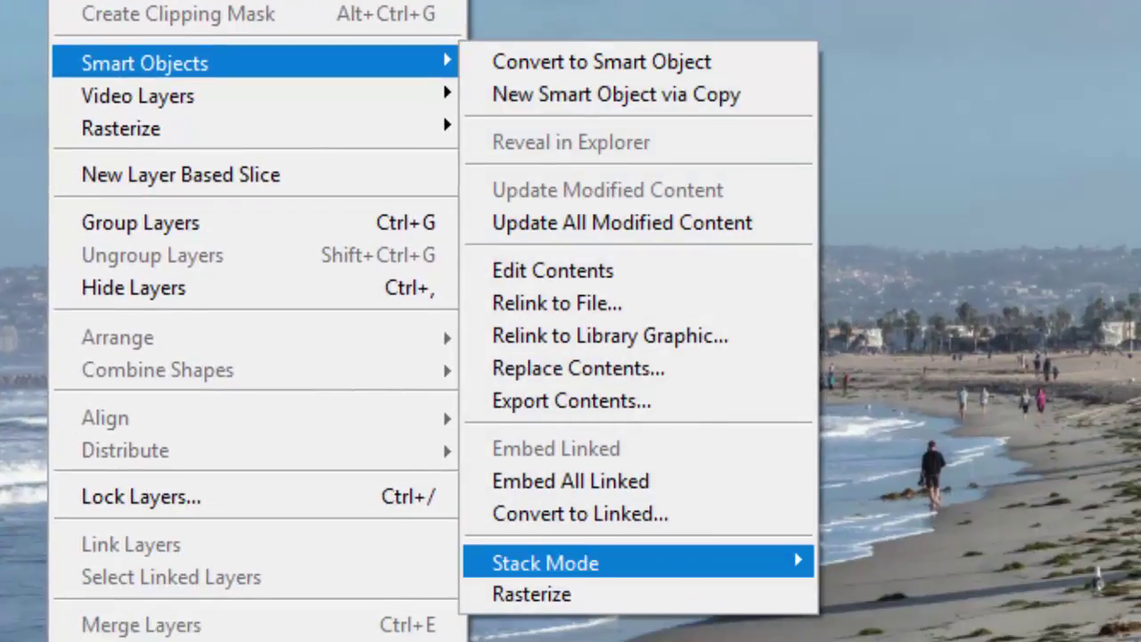
{"action": "mouse_move", "coordinate": [544, 563]}
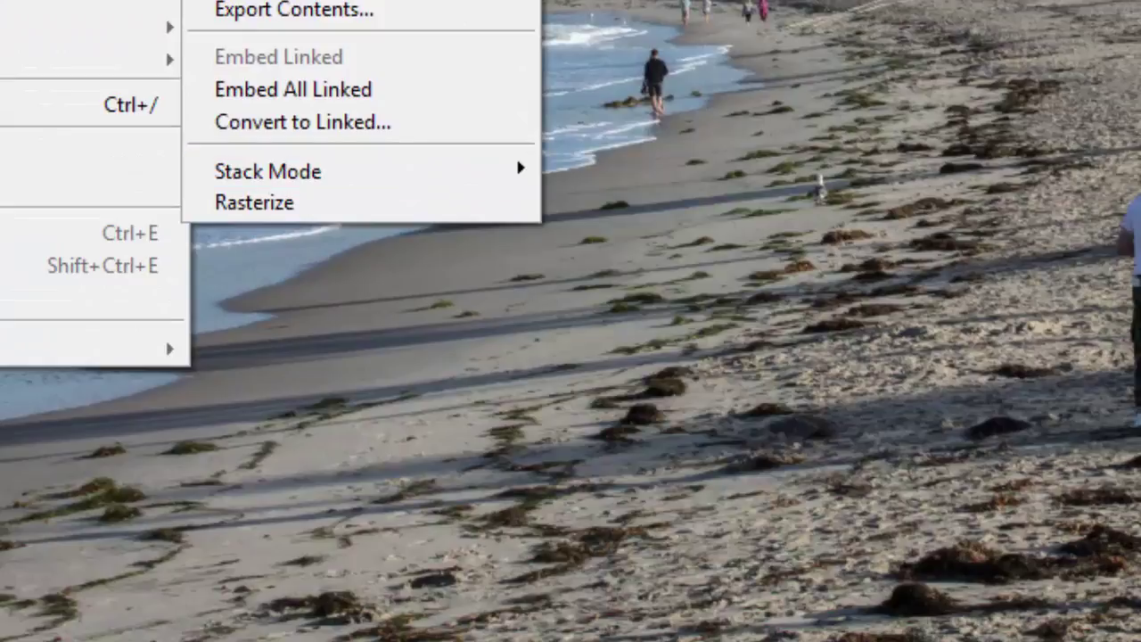
{"action": "key", "text": "Up"}
{"action": "key", "text": "Up"}
{"action": "key", "text": "Right"}
{"action": "key", "text": "Down"}
{"action": "key", "text": "Down"}
{"action": "key", "text": "Down"}
{"action": "key", "text": "Down"}
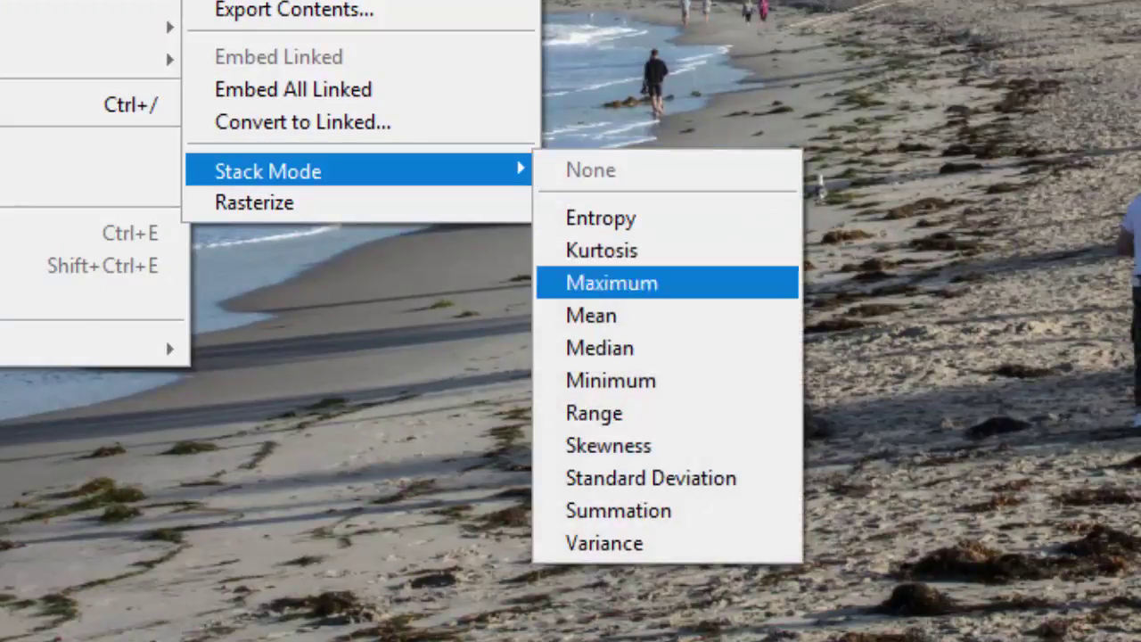
{"action": "key", "text": "Down"}
{"action": "key", "text": "Down"}
{"action": "key", "text": "Down"}
{"action": "key", "text": "Up"}
{"action": "key", "text": "Up"}
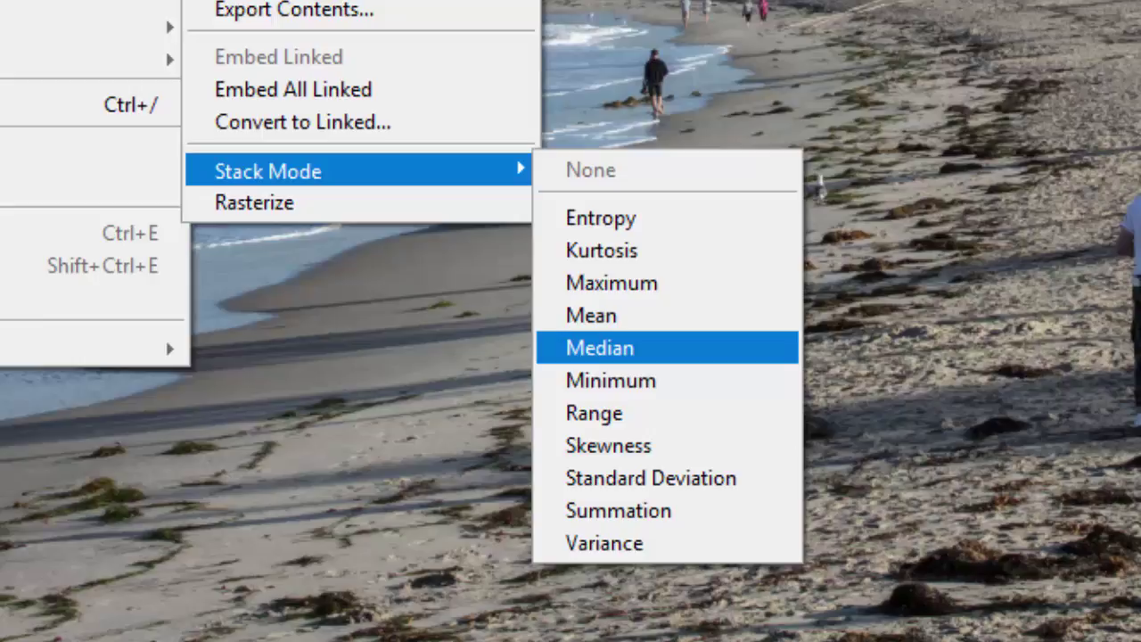
{"action": "left_click", "coordinate": [624, 348]}
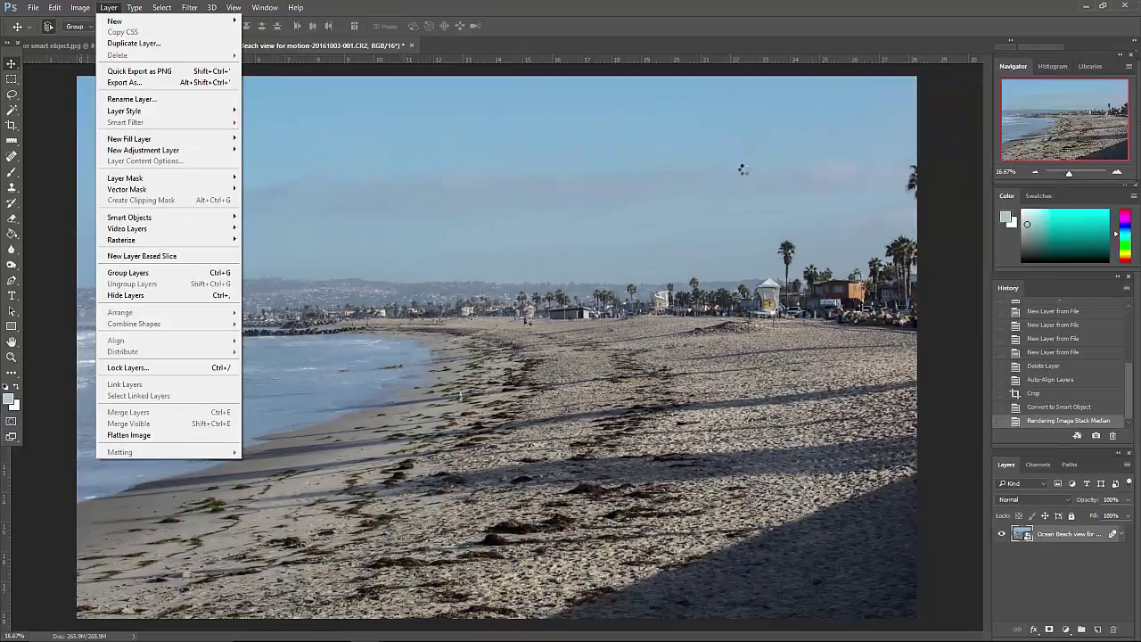
Flatten the median-stacked smart object into a single Background layer.
{"action": "key", "text": "Up"}
{"action": "key", "text": "Up"}
{"action": "key", "text": "Return"}
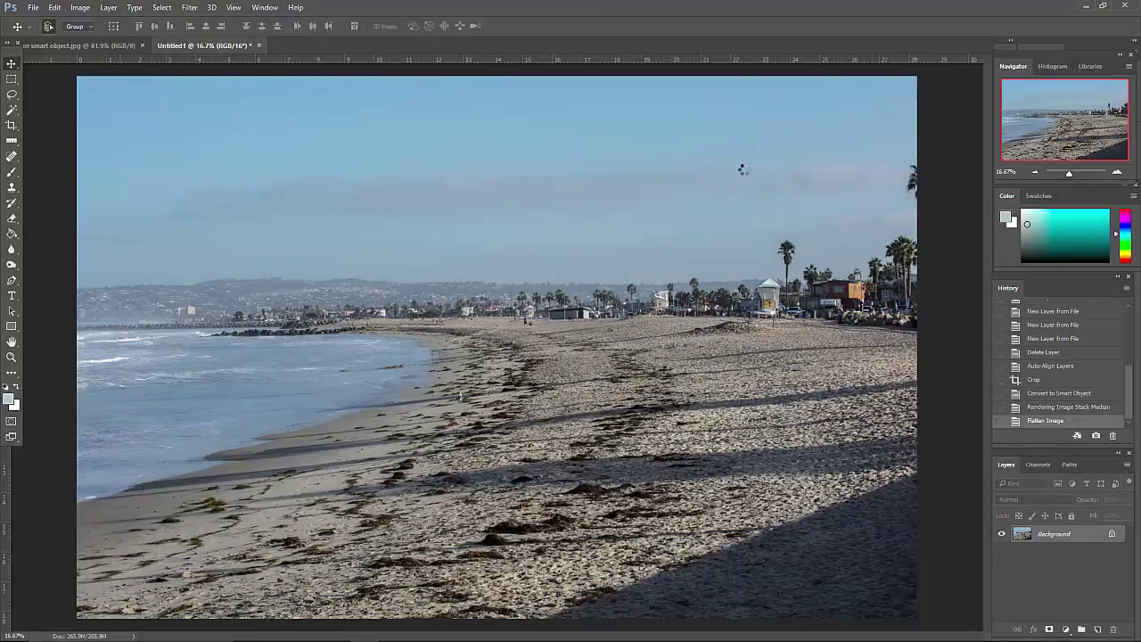